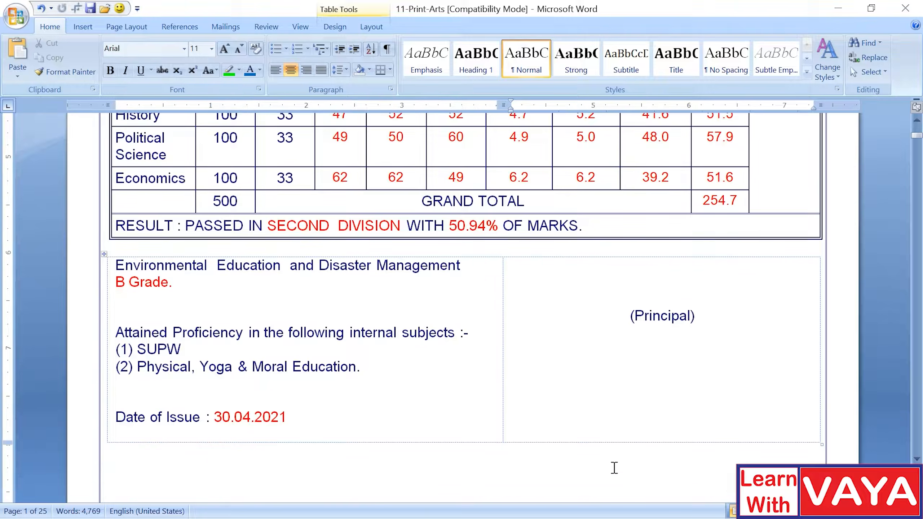
scroll(614, 467, up, 6)
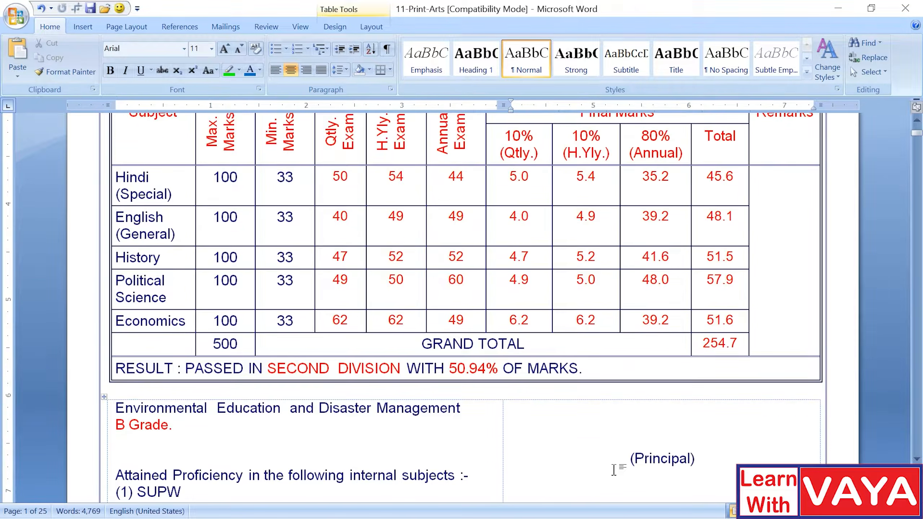
scroll(614, 468, up, 1)
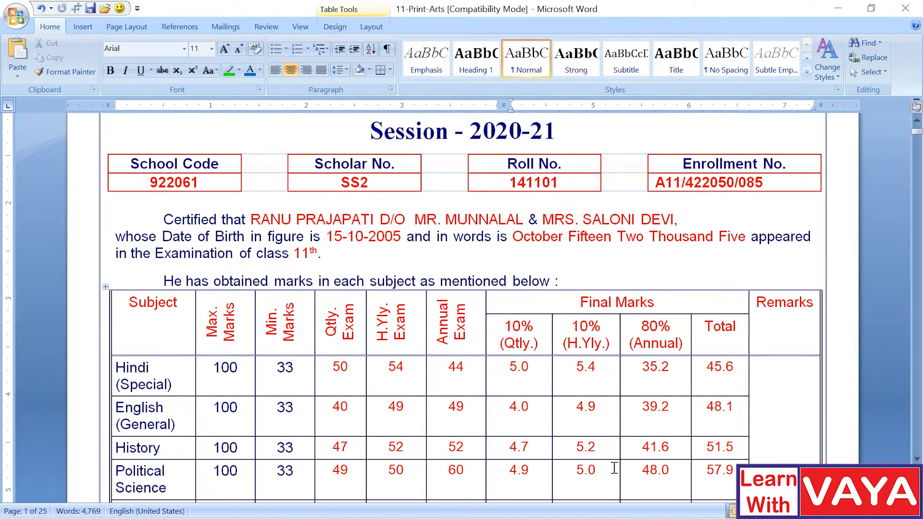
scroll(614, 468, up, 2)
scroll(613, 468, up, 2)
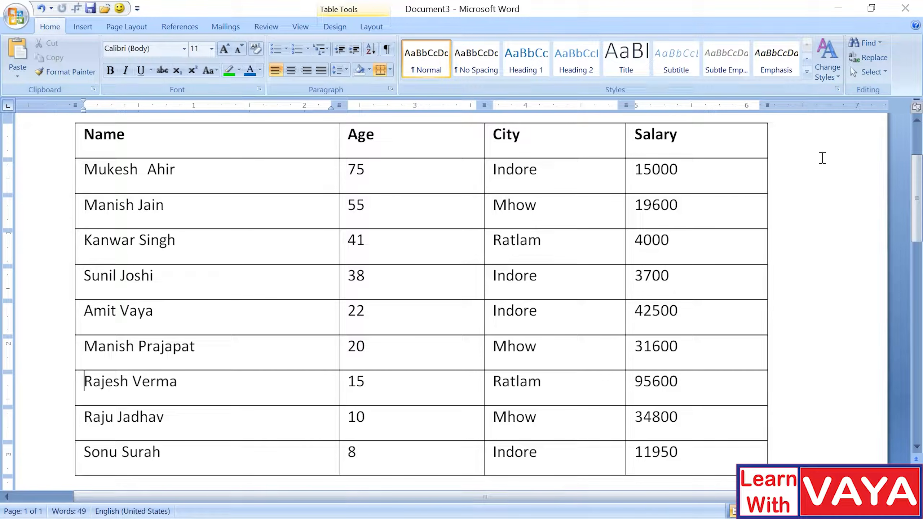
Step: Select the whole table and sort it by Name as text in ascending order, treating the first row as a header
key(alt)
key(a)
key(c)
key(t)
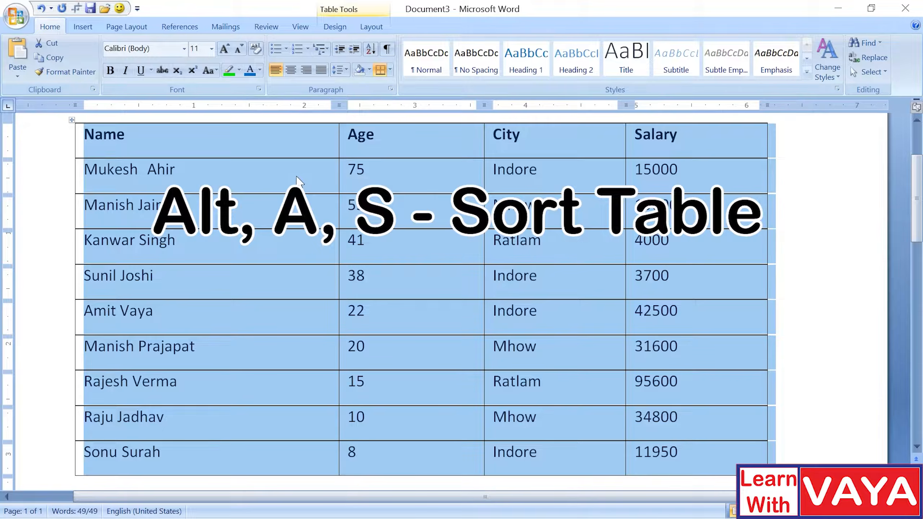
key(alt)
key(a)
key(s)
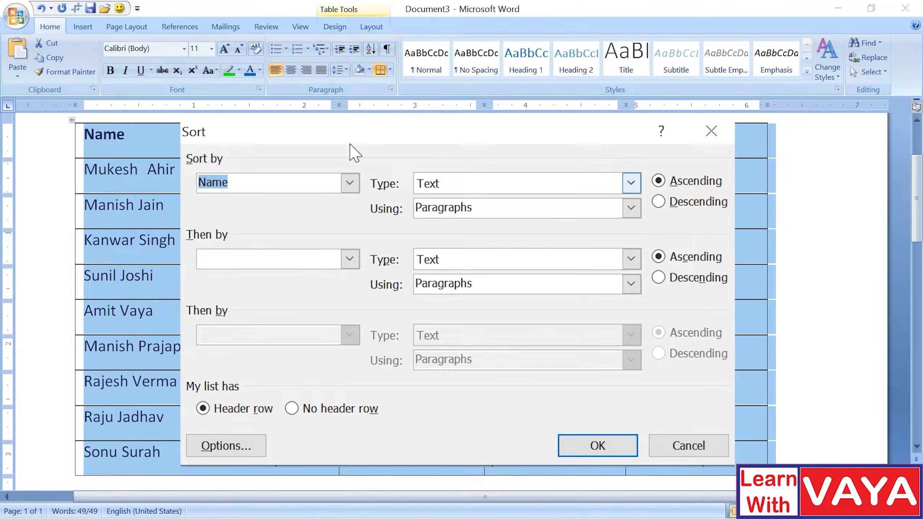
click(350, 183)
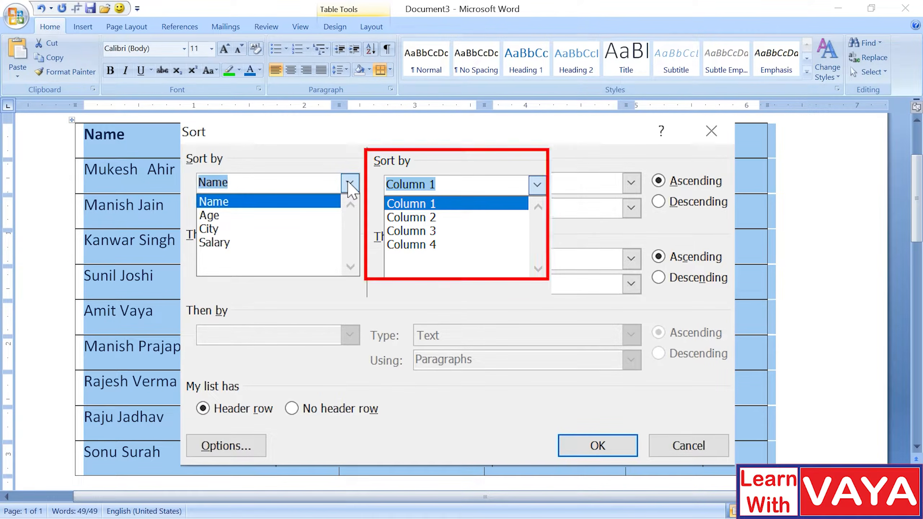
click(348, 182)
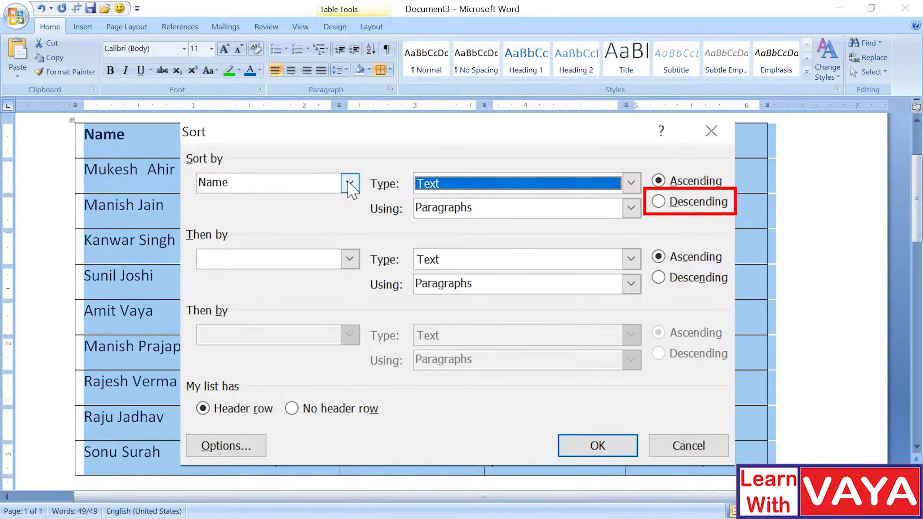
click(574, 445)
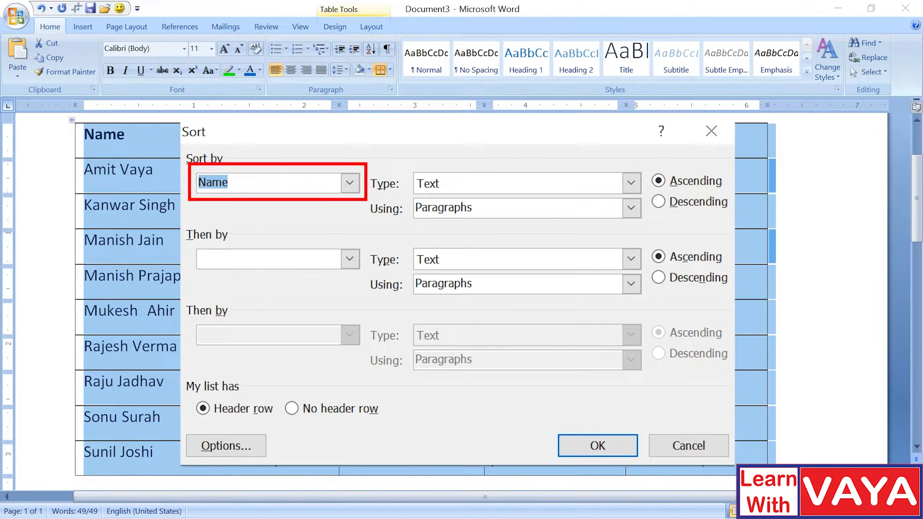
Step: Sort the table by Age as numbers in descending order, keeping the header row in place
click(350, 183)
click(298, 216)
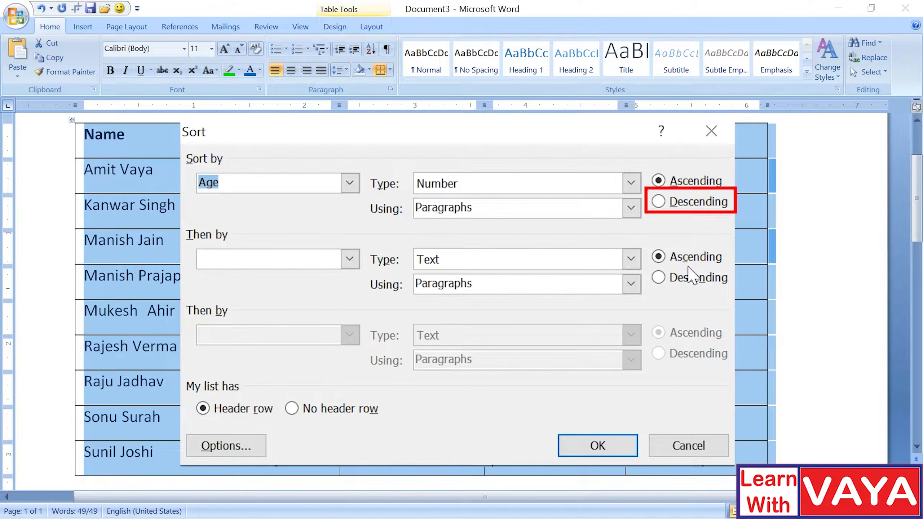
click(681, 210)
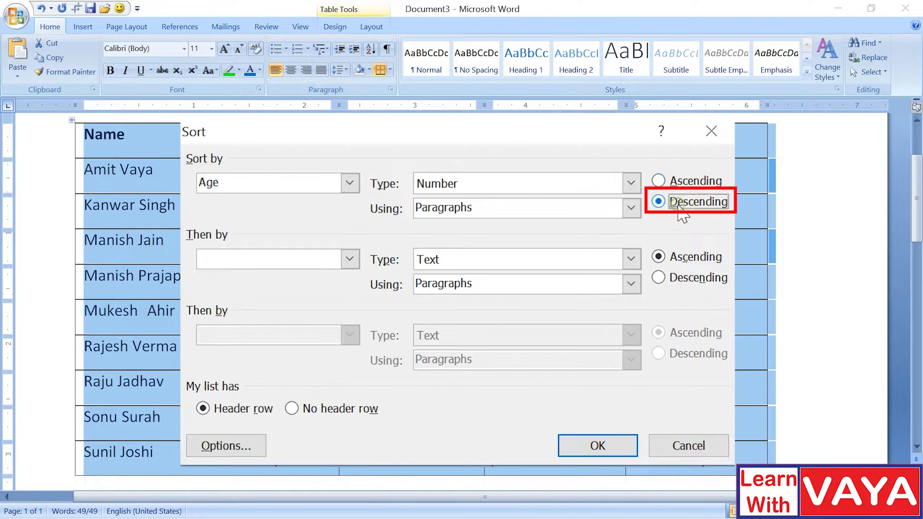
click(592, 446)
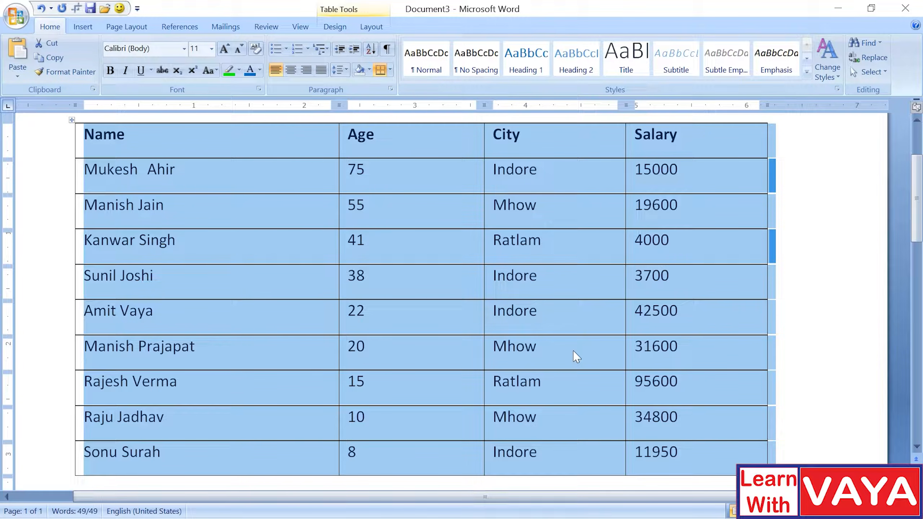
Step: Apply the yellow built-in table style from the fourth Built-In row of the style gallery to the table
click(442, 285)
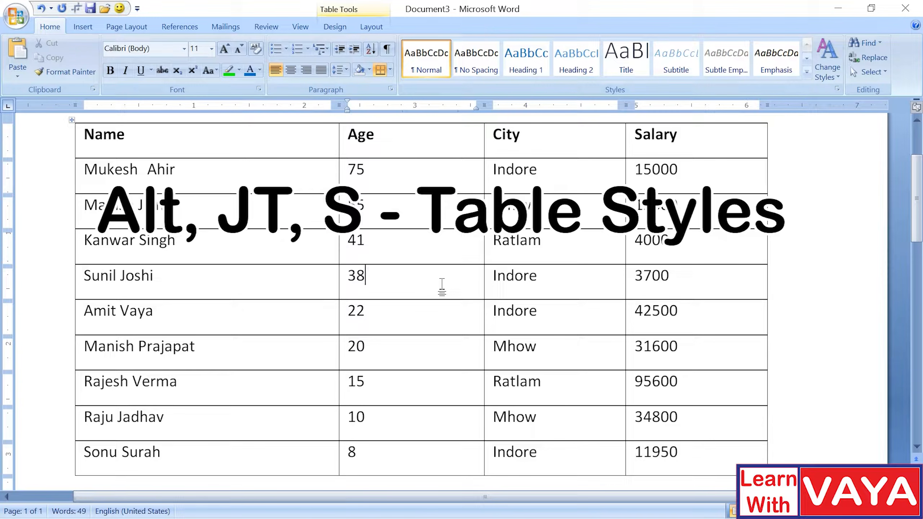
key(alt)
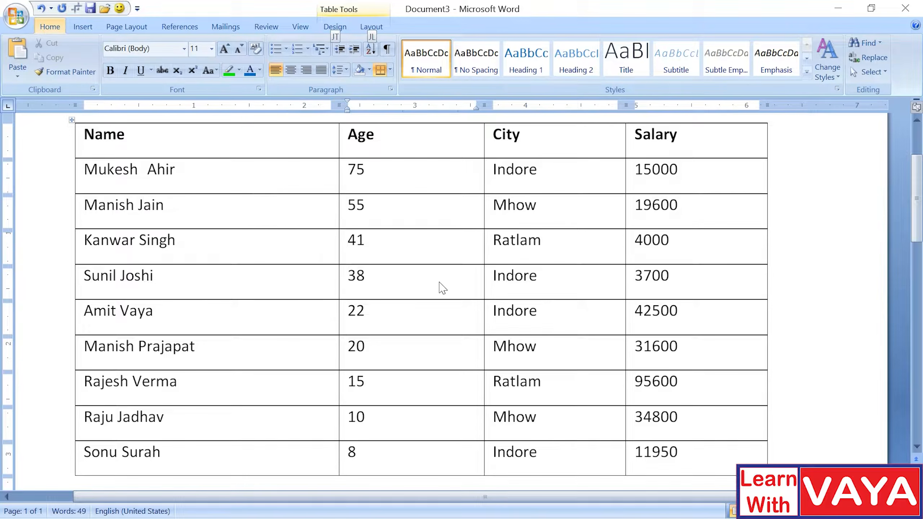
key(j)
key(t)
key(s)
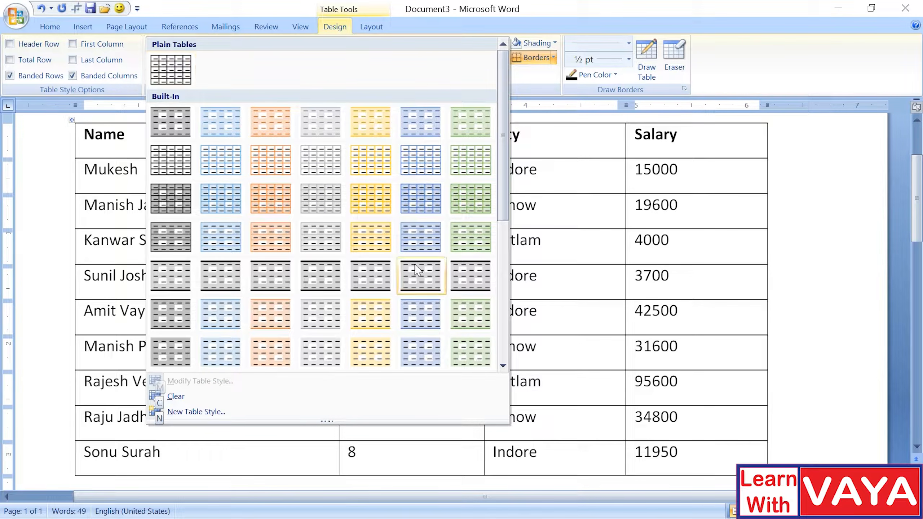
click(384, 236)
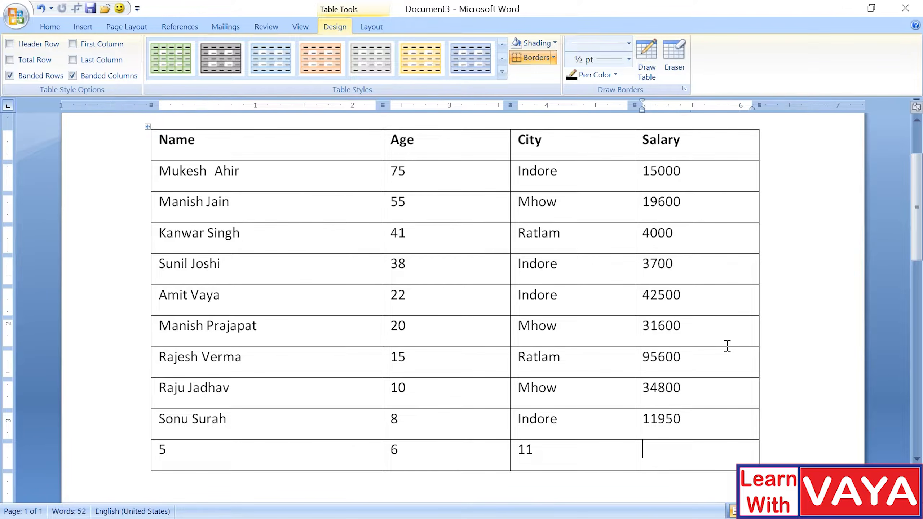
Step: Try a =SUM(ABOVE) formula in the last row's Salary cell and undo it
key(alt)
key(a)
key(o)
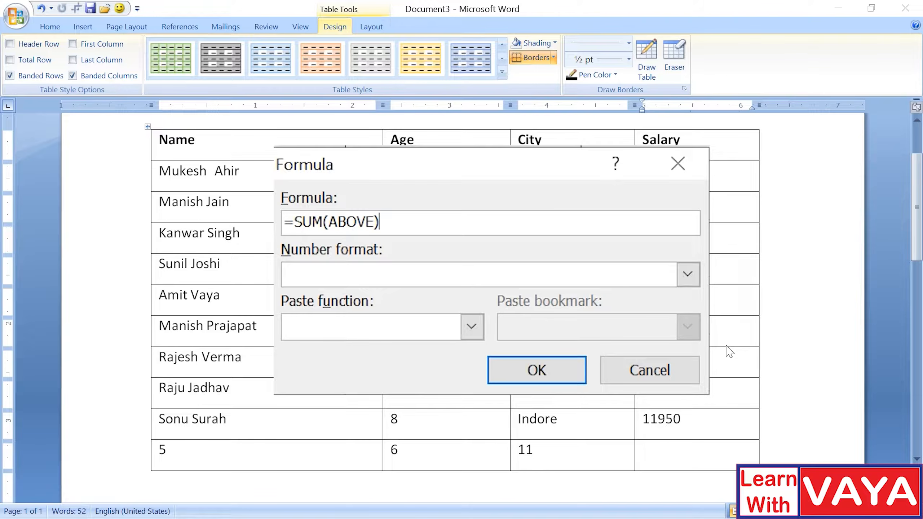
click(556, 371)
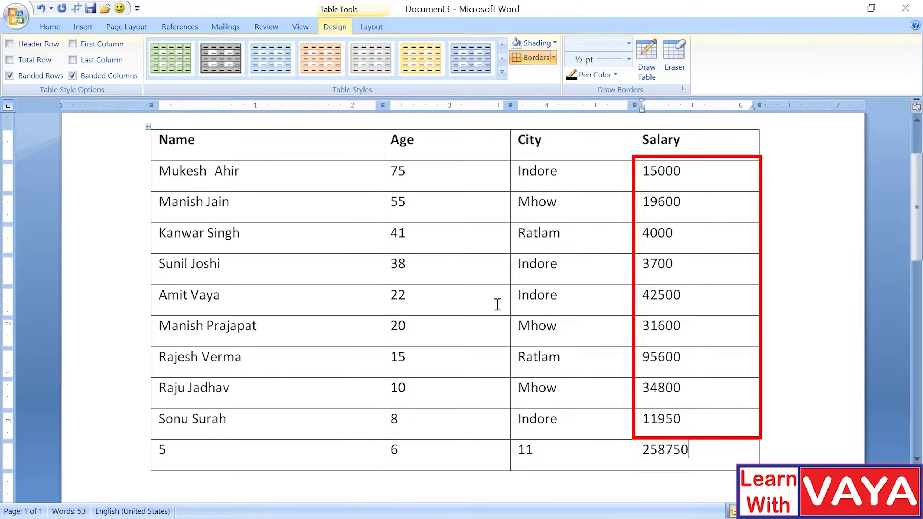
key(ctrl+z)
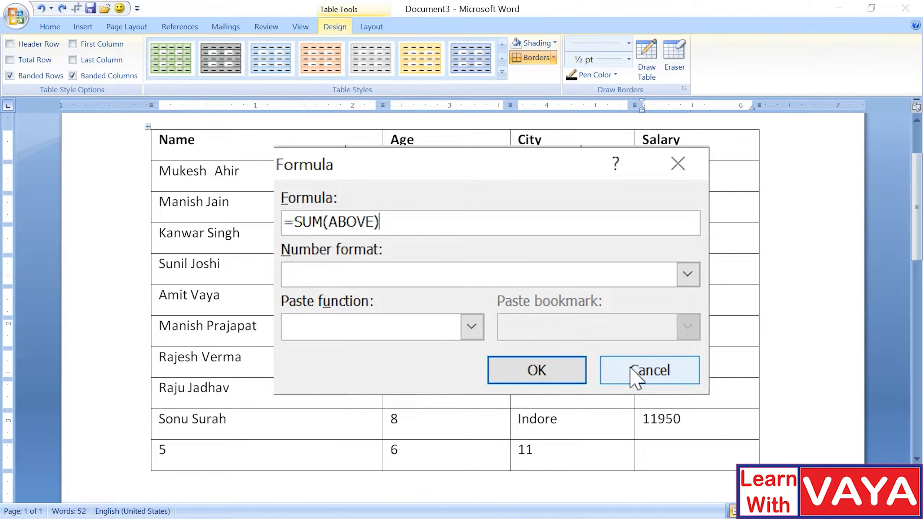
Step: Insert the formula =SUM(LEFT) in the last row's Salary cell to add the numbers in that row
key(Left)
key(BackSpace)
key(BackSpace)
key(BackSpace)
key(BackSpace)
key(BackSpace)
text(LEFT)
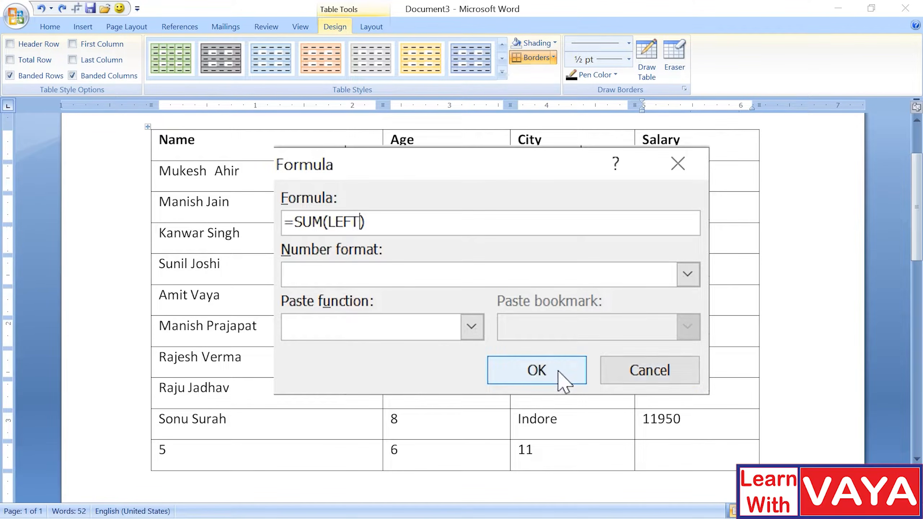
click(560, 376)
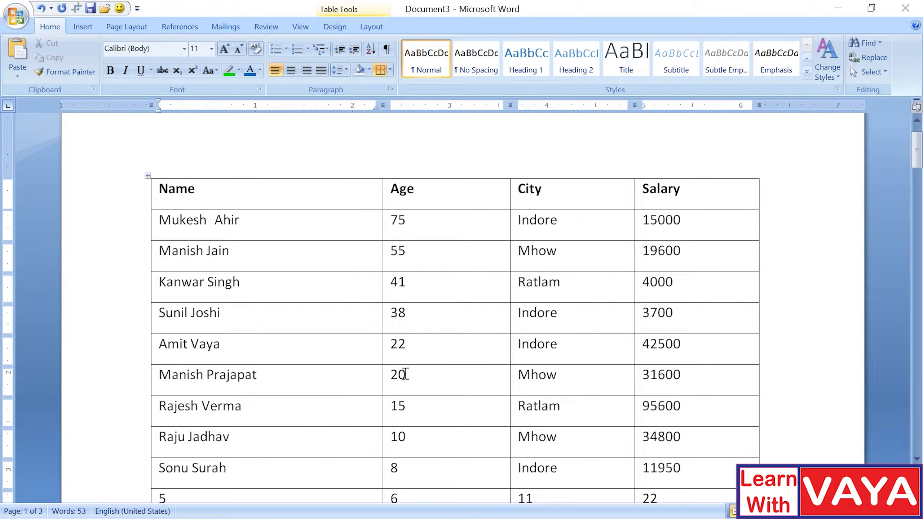
Step: Make the header row with Name, Age, City and Salary repeat on every page of the long table
scroll(340, 354, down, 5)
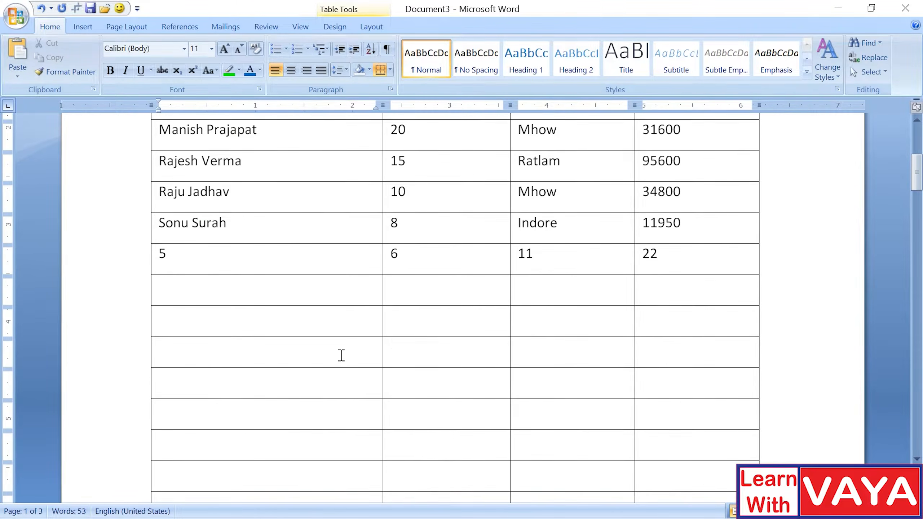
scroll(341, 355, down, 6)
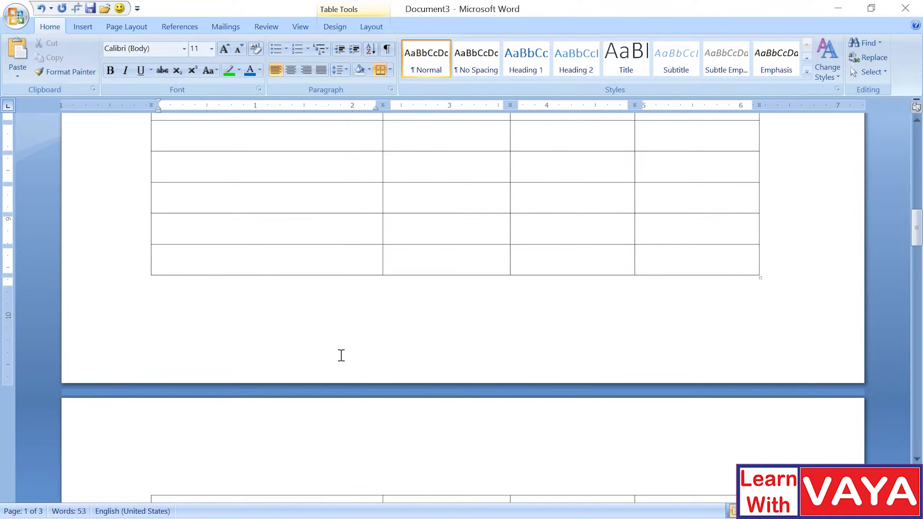
scroll(341, 355, down, 4)
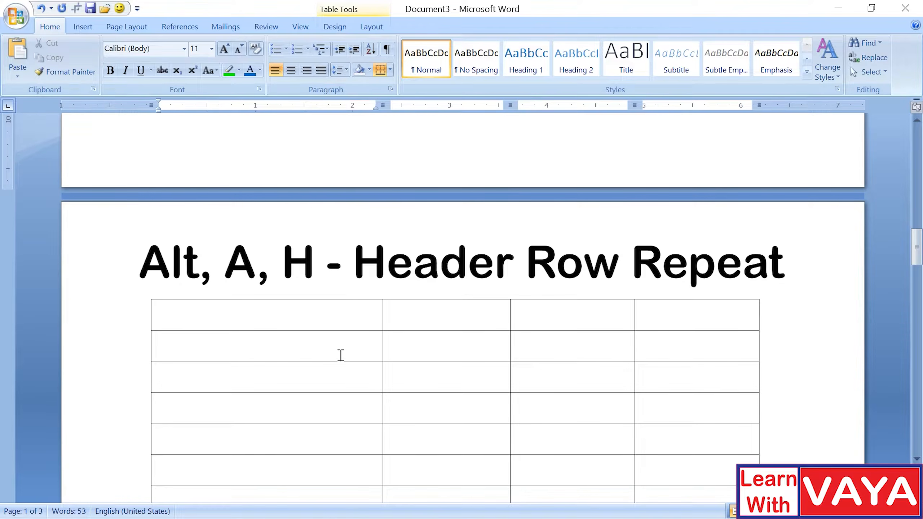
key(ctrl+Home)
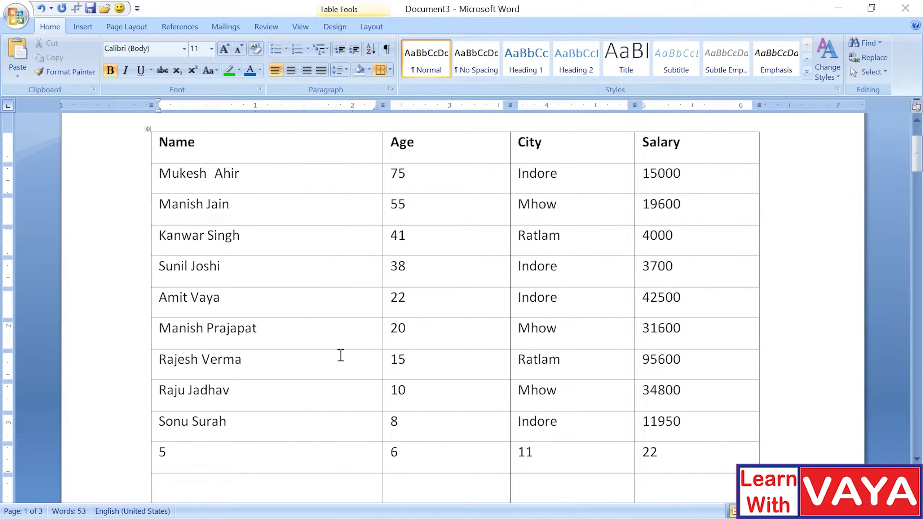
click(462, 145)
key(alt)
key(alt)
scroll(435, 193, down, 20)
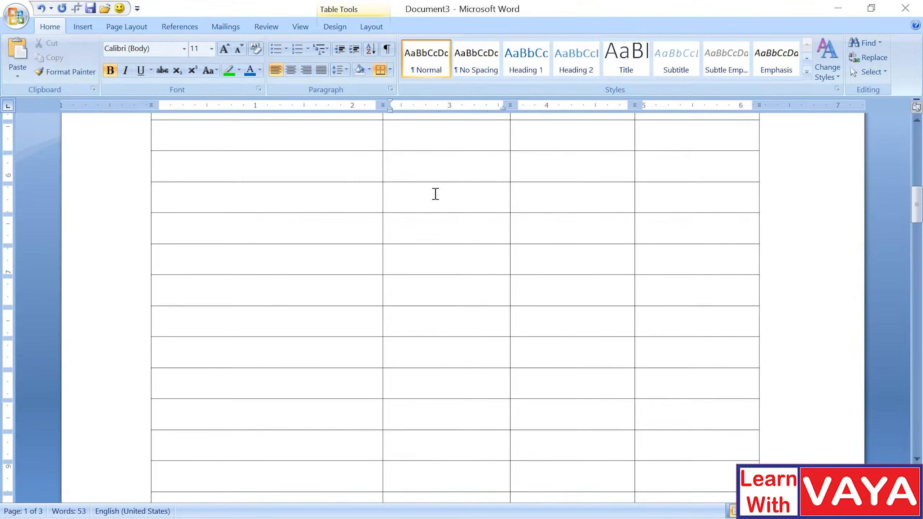
scroll(435, 193, down, 10)
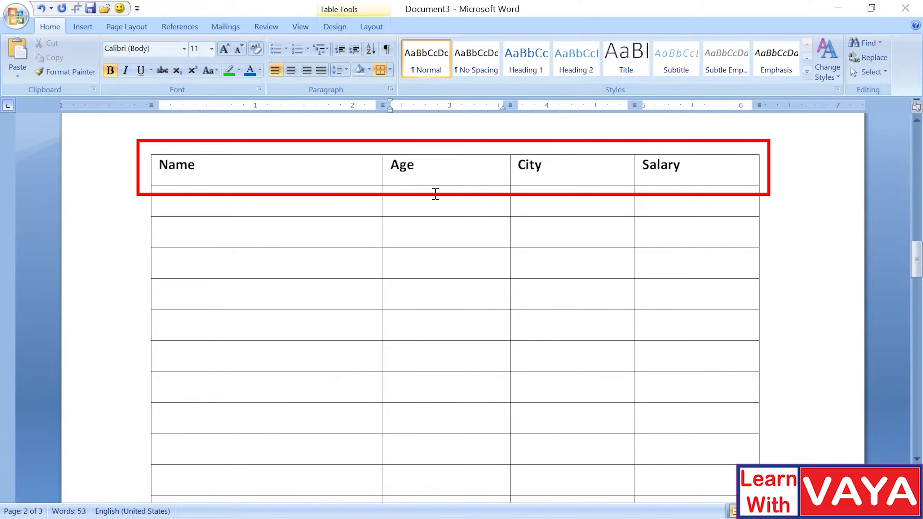
scroll(435, 194, up, 12)
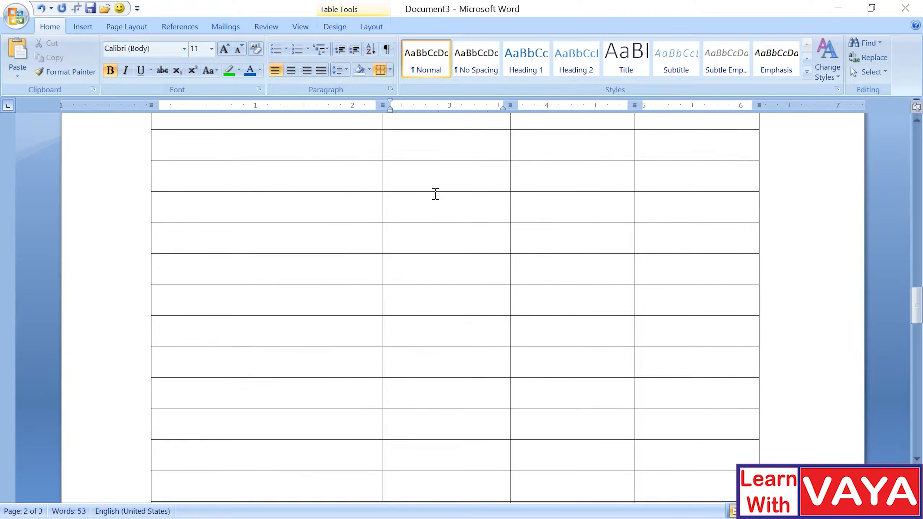
scroll(435, 193, down, 6)
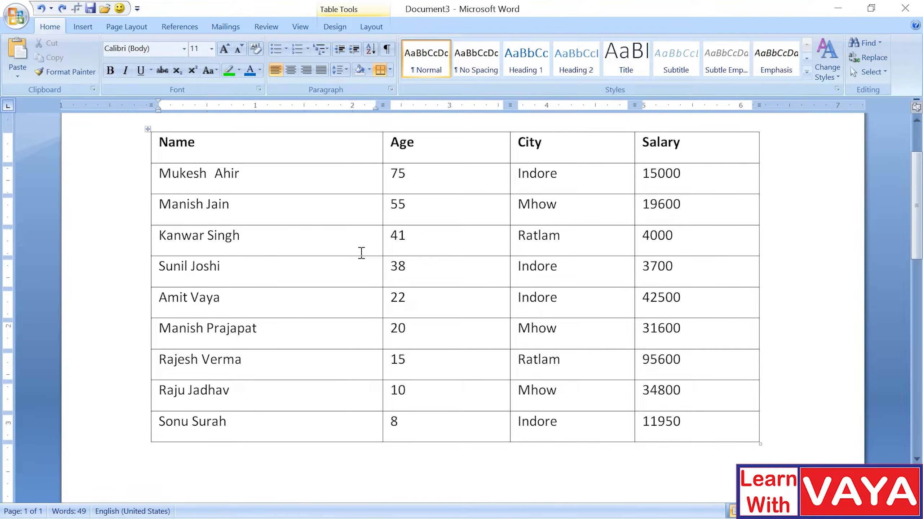
Step: Try to split the table at the row holding the cursor
key(alt)
key(a)
key(t)
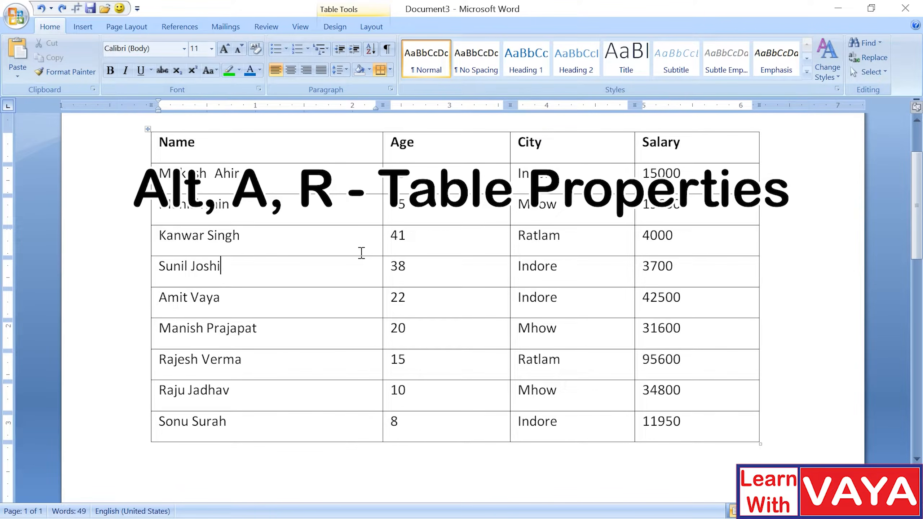
Step: Set the table's preferred width to 4 inches in the table properties
key(alt)
key(a)
key(r)
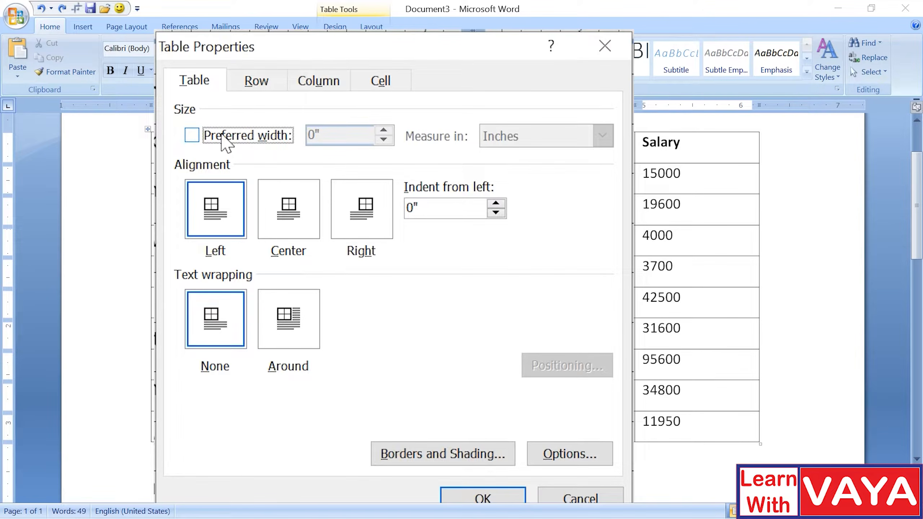
click(225, 140)
key(Tab)
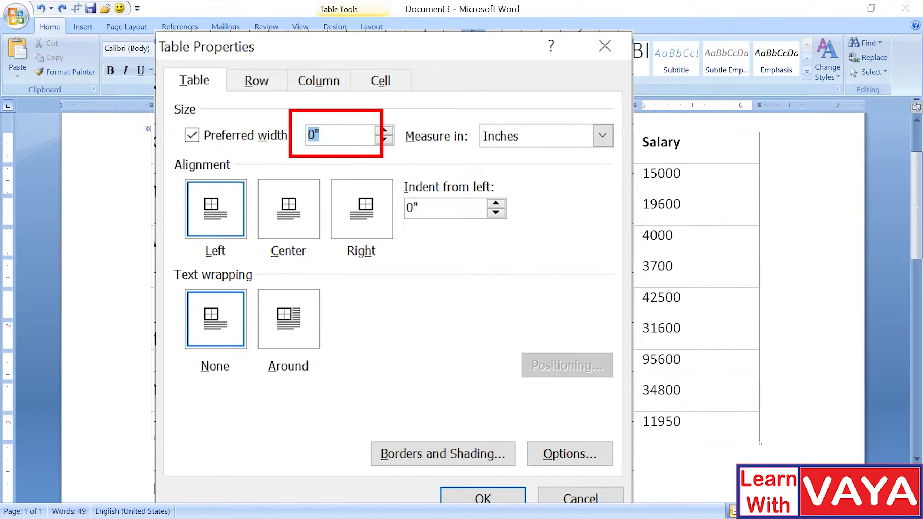
text(4)
click(470, 496)
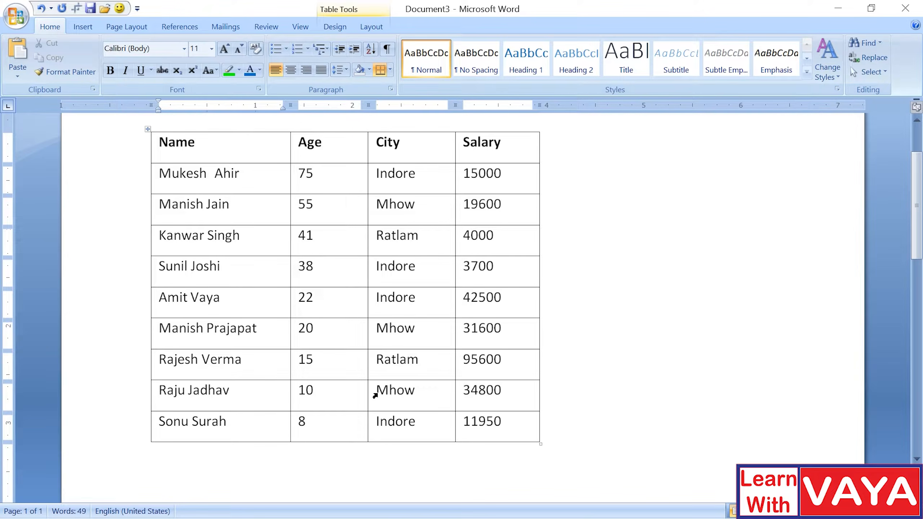
Step: Set the table's alignment on the page to Center in the table properties
key(alt+a)
key(r)
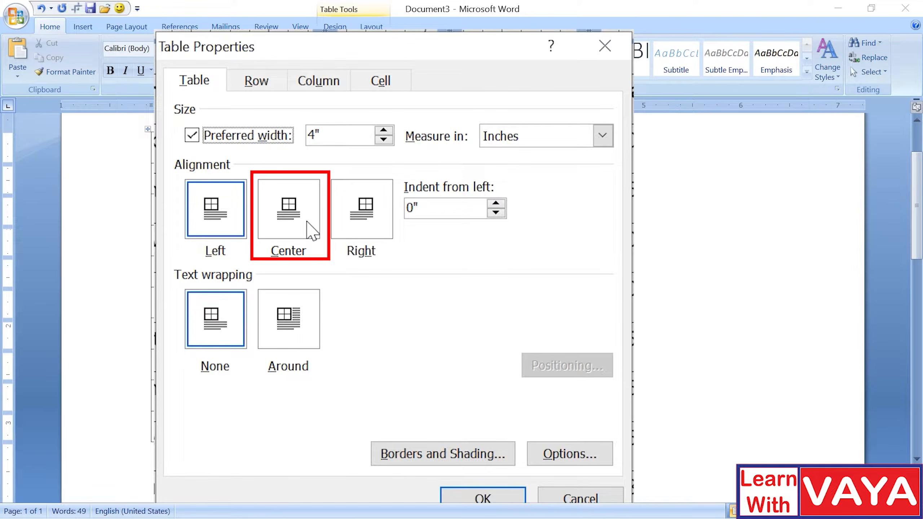
click(312, 231)
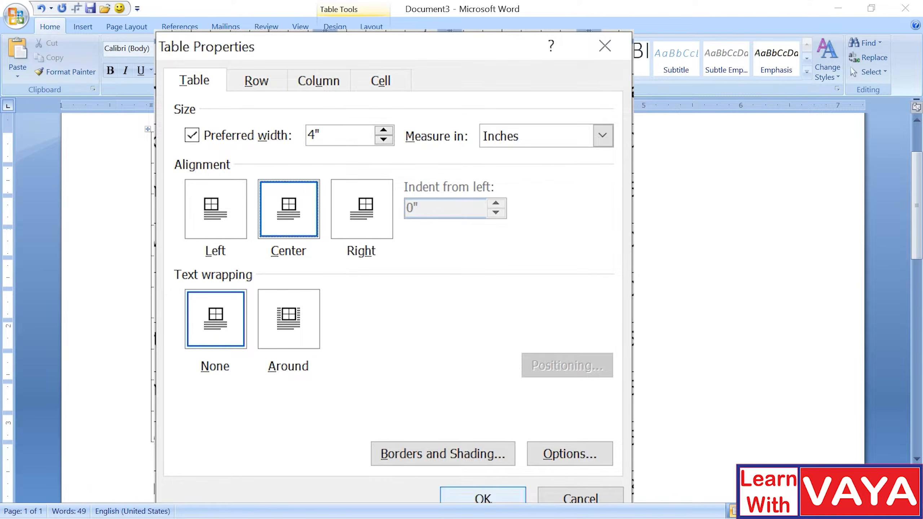
click(483, 499)
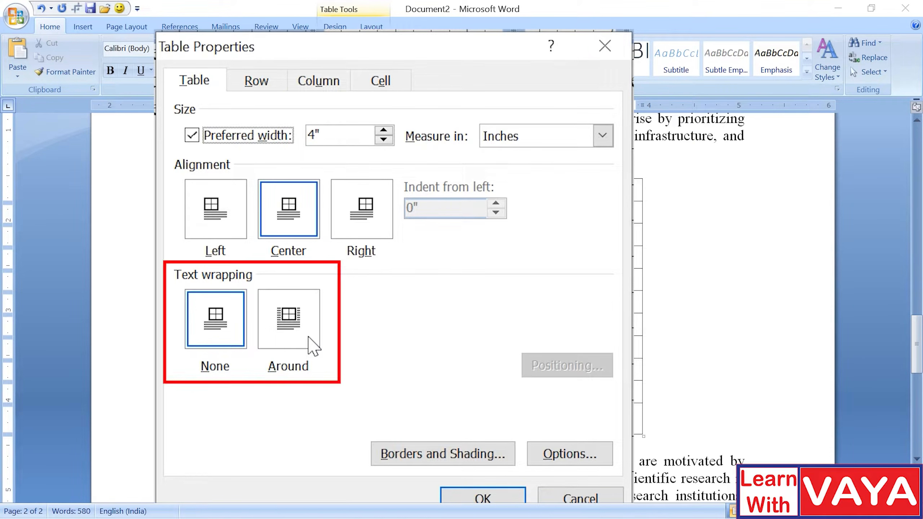
Step: Set the table's text wrapping to Around and apply the table properties
click(309, 337)
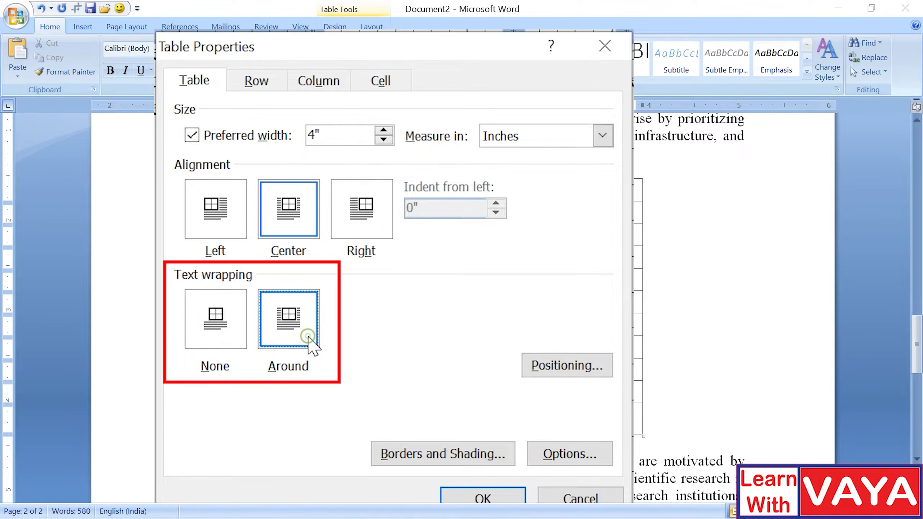
click(473, 498)
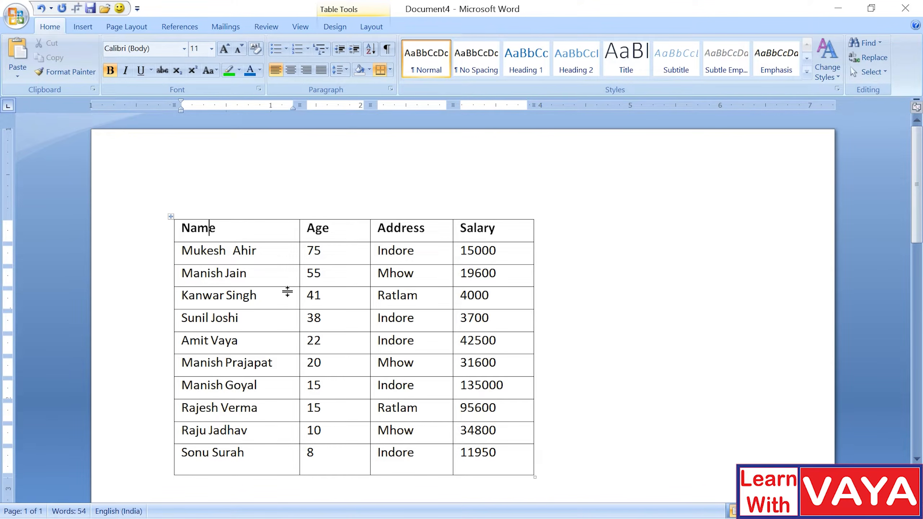
Step: Try making the second data row taller by moving its lower border, and undo that change
drag(287, 291, 285, 315)
key(ctrl+z)
Step: Set the height of the first two data rows below the header to at least 0.5 inches
drag(166, 271, 166, 251)
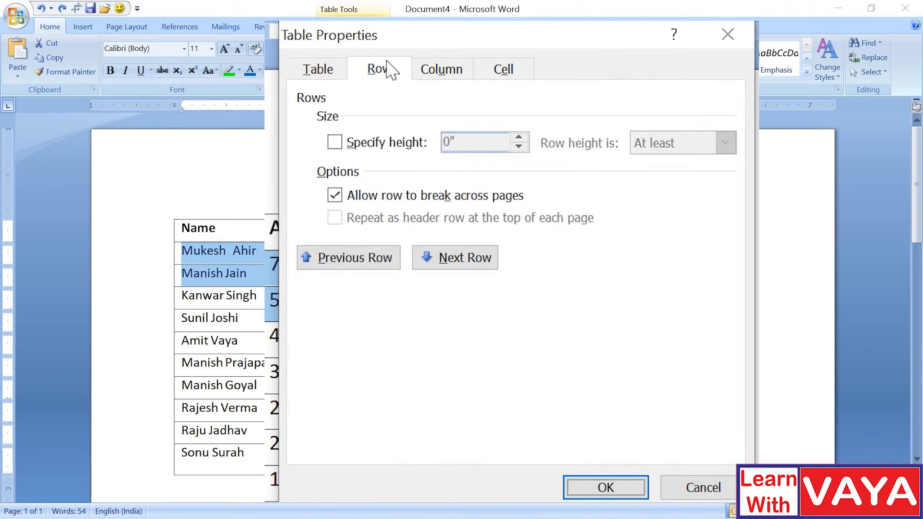
click(388, 69)
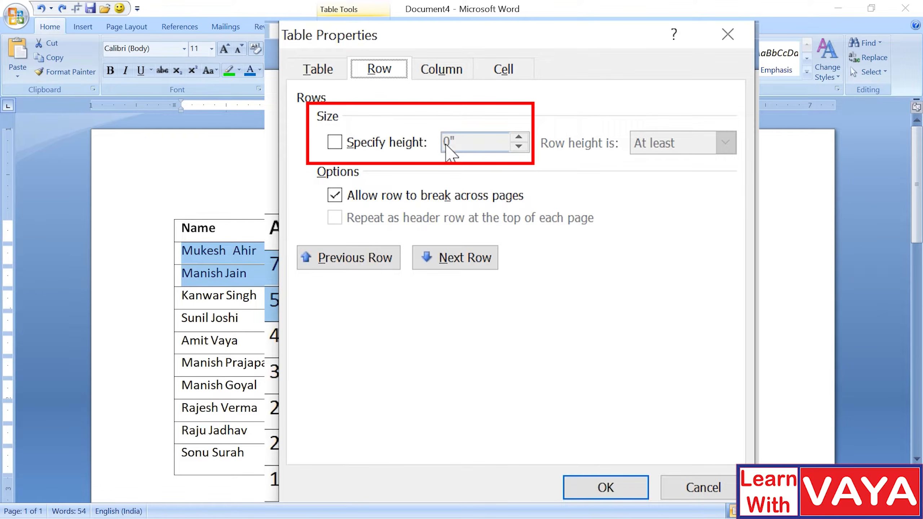
click(407, 145)
drag(459, 143, 427, 128)
text(.5)
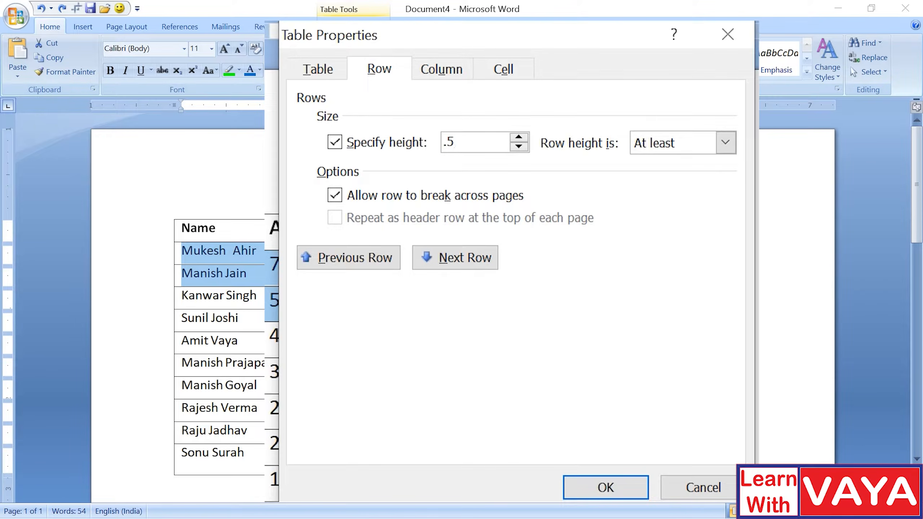
click(641, 485)
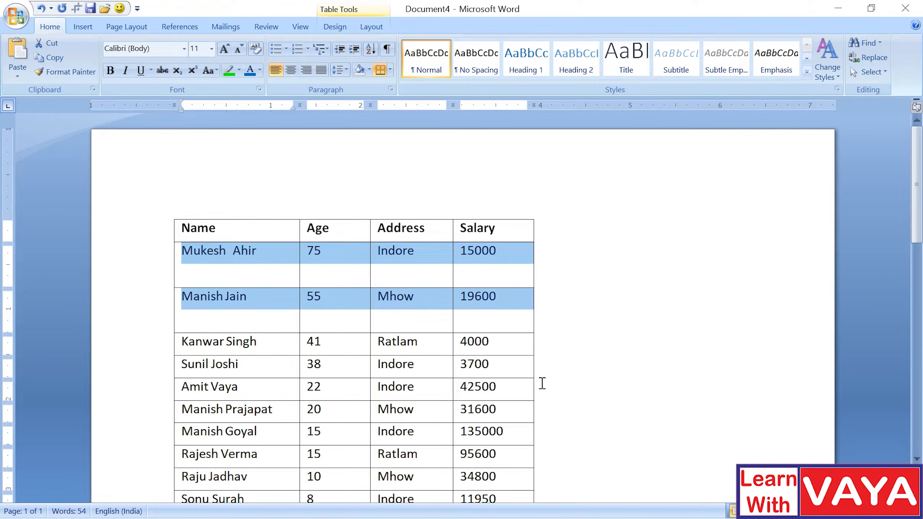
Step: Narrow the Age column by moving the border it shares with the Address column
click(341, 306)
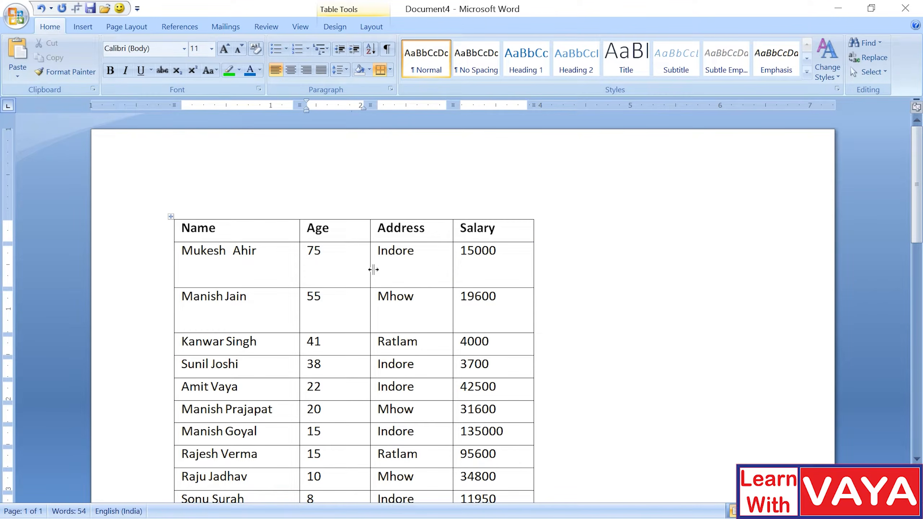
drag(373, 269, 348, 263)
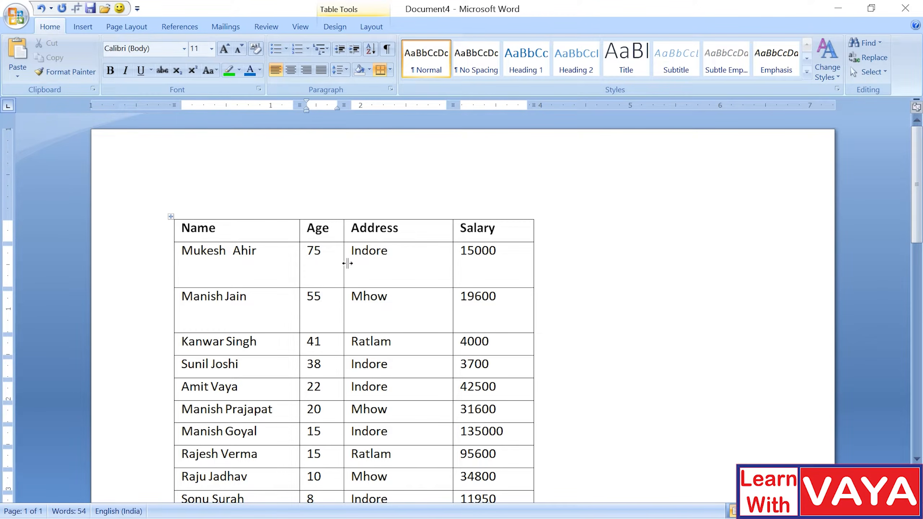
Step: Set the Address column's preferred width to 2.5 inches in the table properties
click(383, 221)
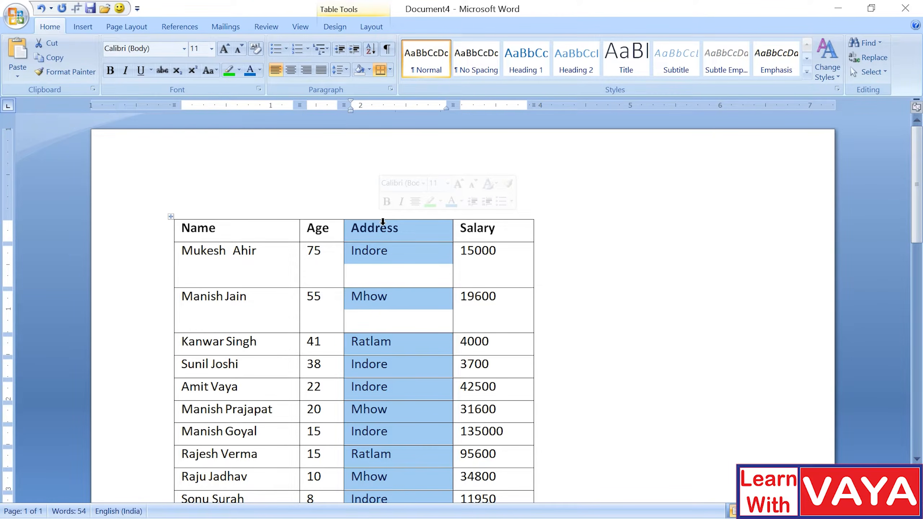
key(alt)
key(a)
key(r)
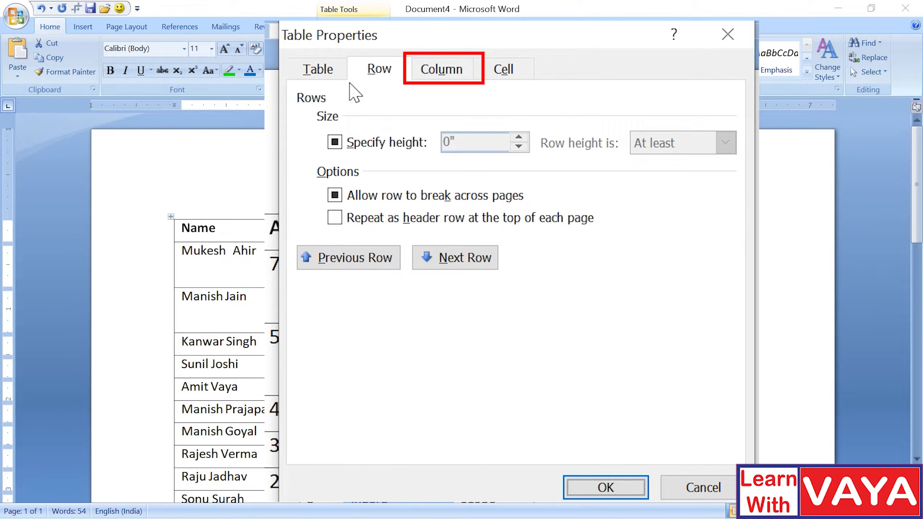
click(417, 73)
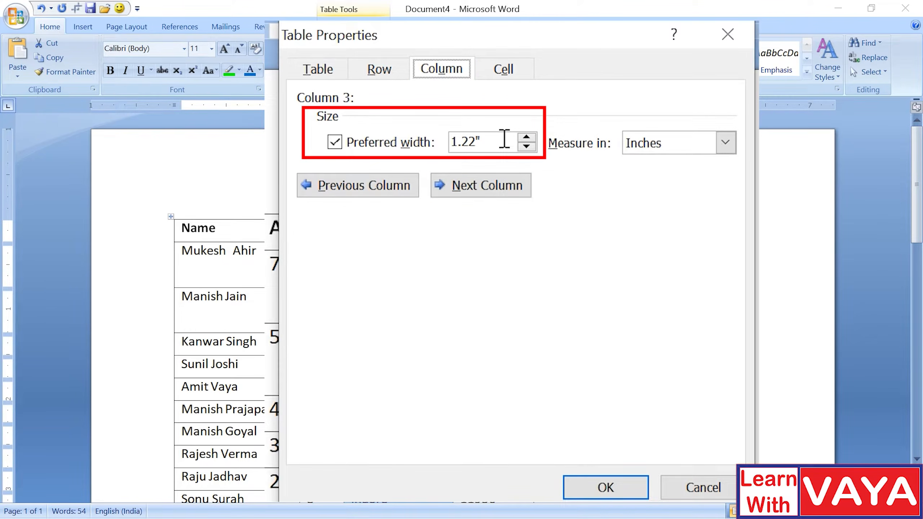
drag(502, 138, 440, 130)
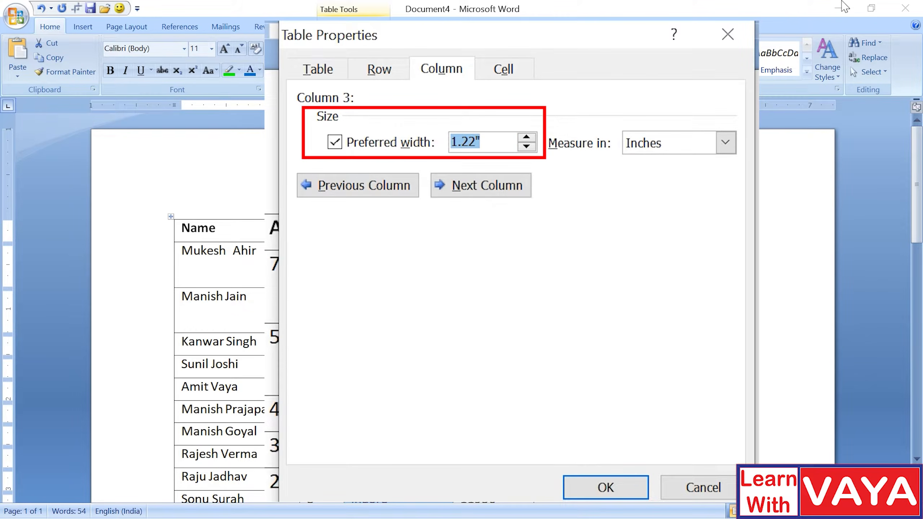
text(2.5)
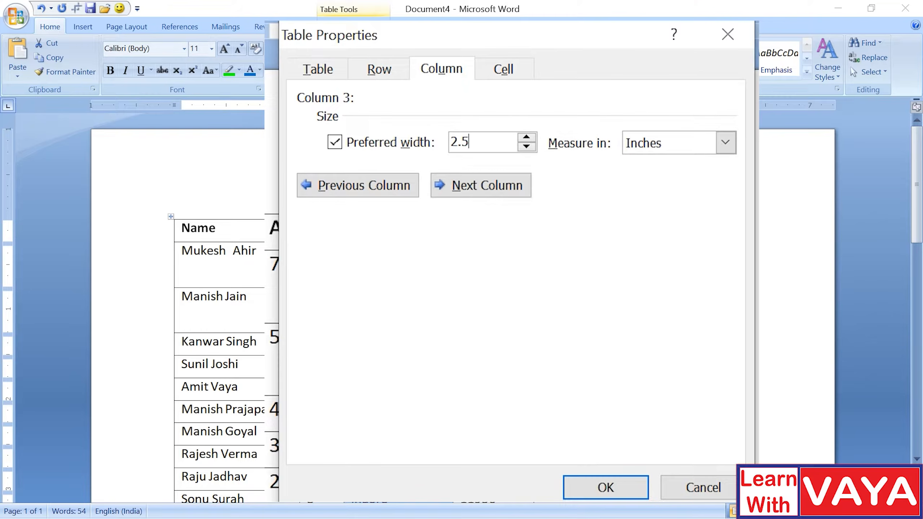
click(605, 488)
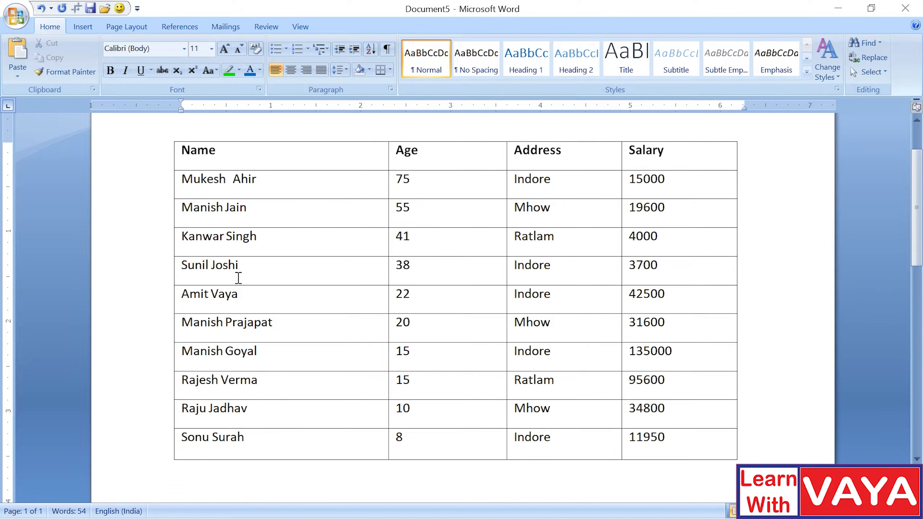
Step: Select the fourth data row directly, and select the fifth data row with the Select Row command
click(167, 275)
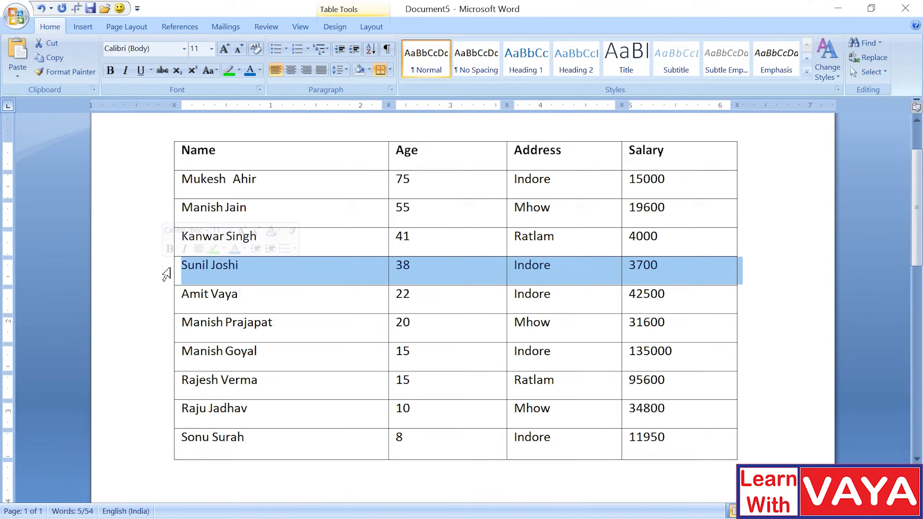
click(296, 303)
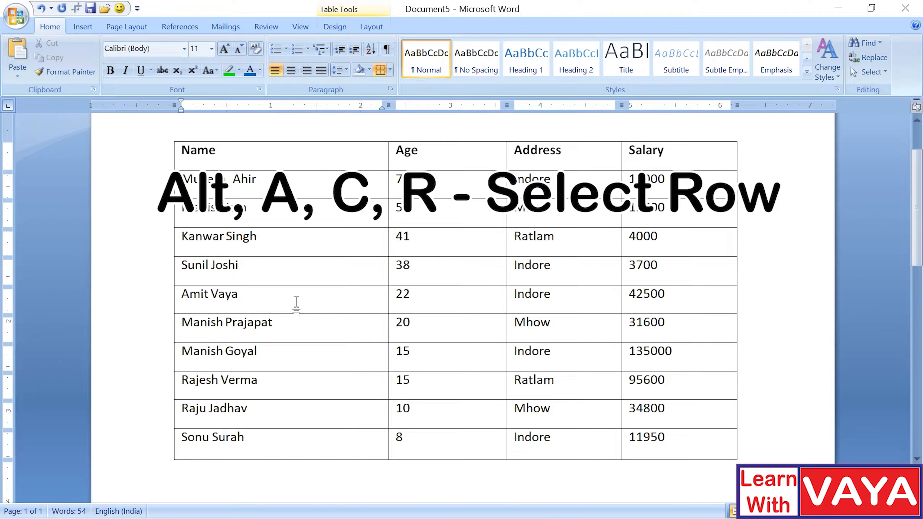
key(alt)
key(a)
key(c)
key(r)
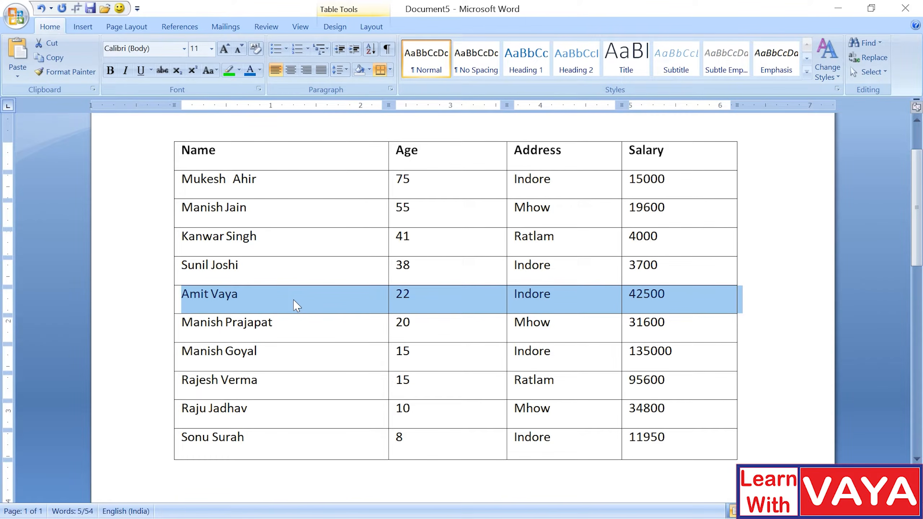
Step: Select the Age column directly, and select it again from one of its cells with the Select Column command
click(425, 279)
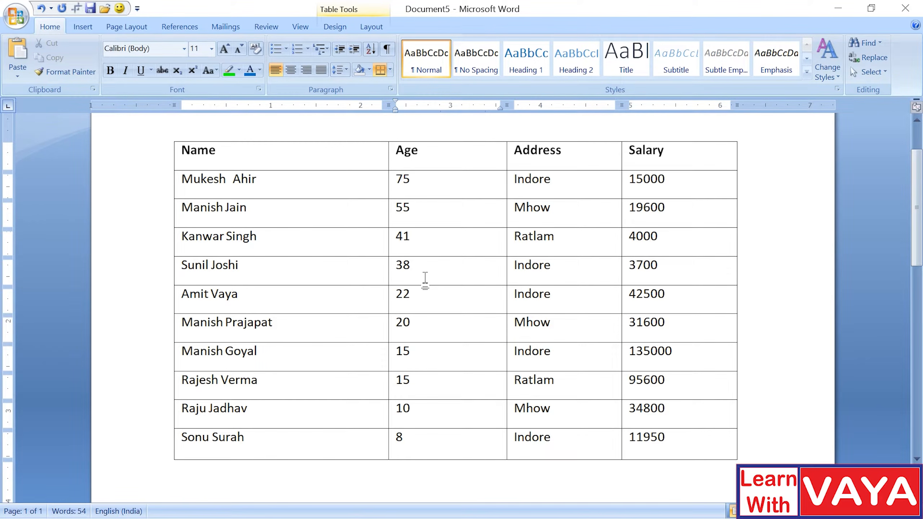
click(427, 144)
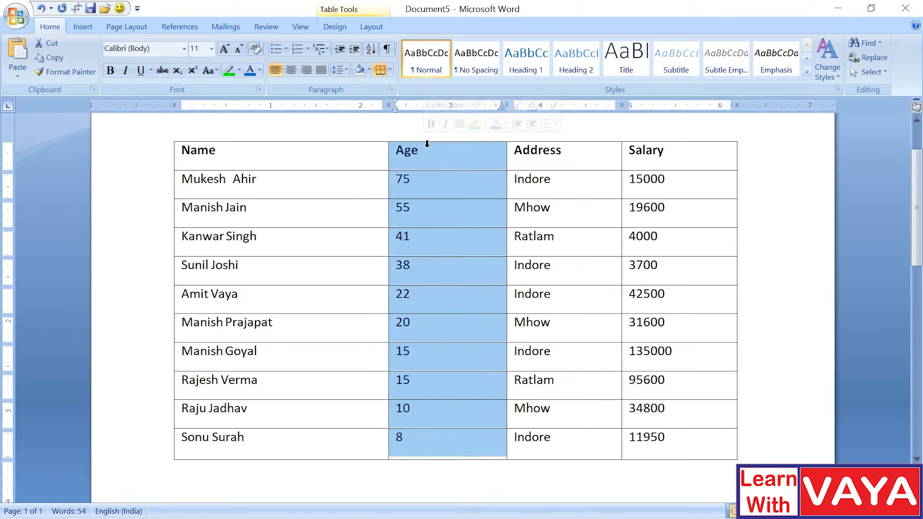
click(421, 243)
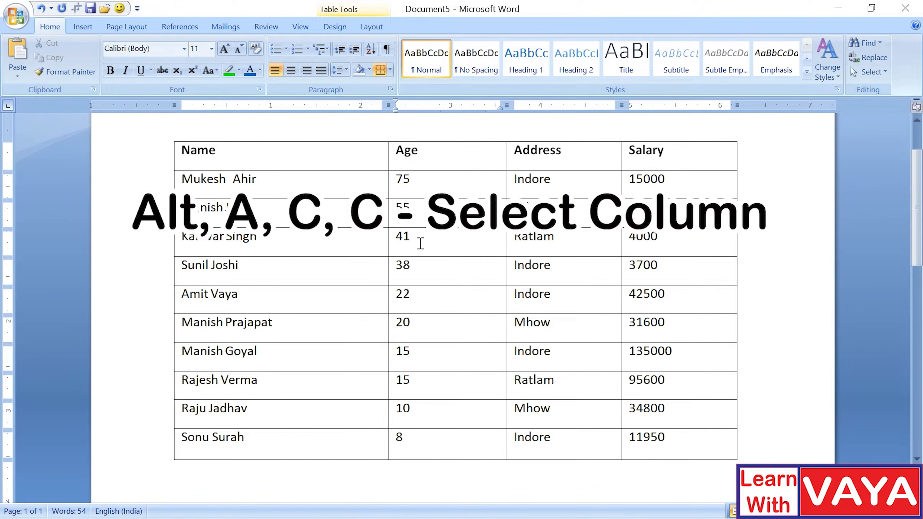
key(alt)
key(a)
key(c)
key(c)
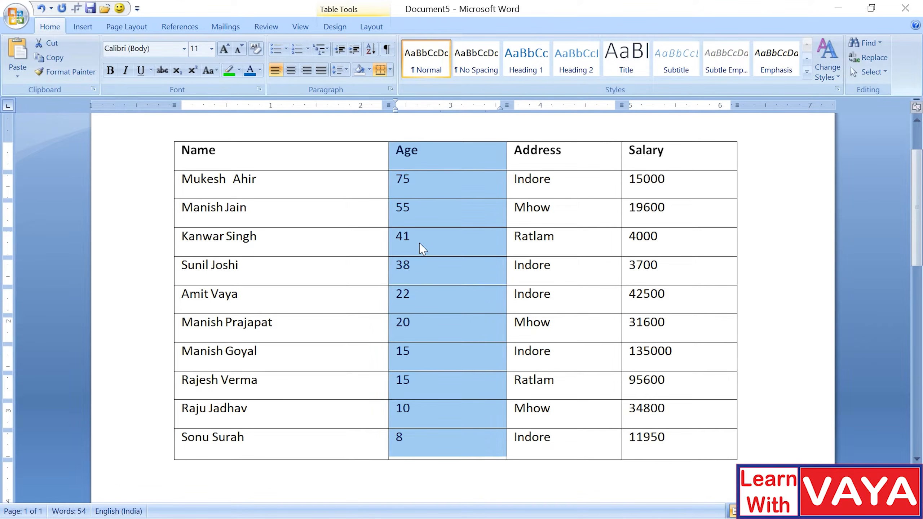
Step: Select the fourth data row's Address cell with the Select Cell command, and select the sixth data row's Address cell directly
click(525, 264)
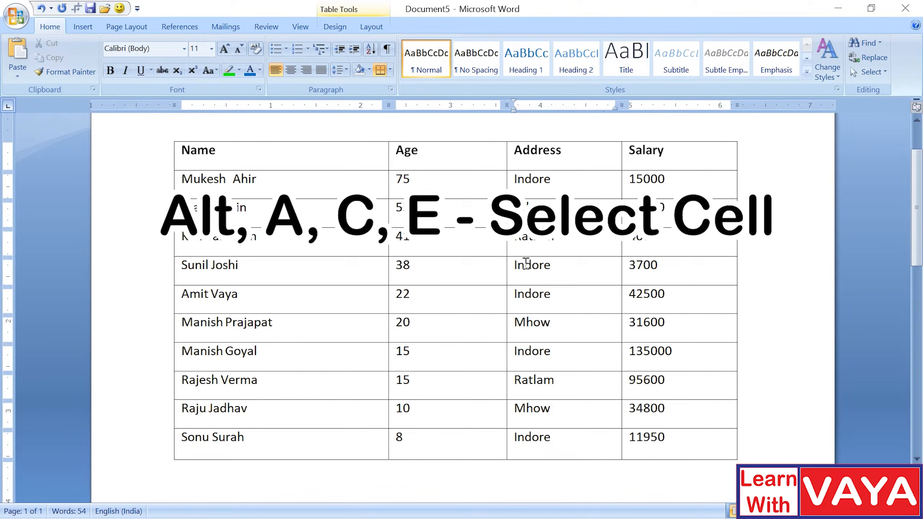
key(alt)
key(a)
key(c)
key(e)
click(525, 264)
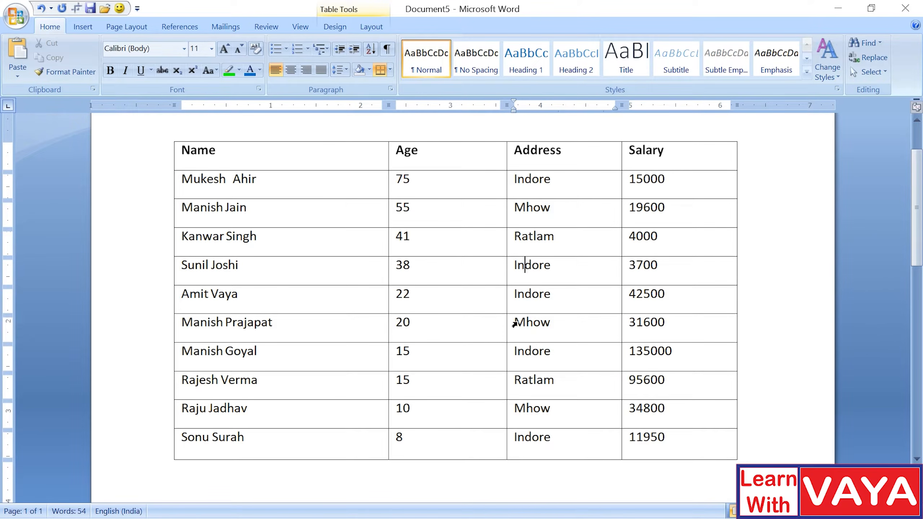
click(514, 324)
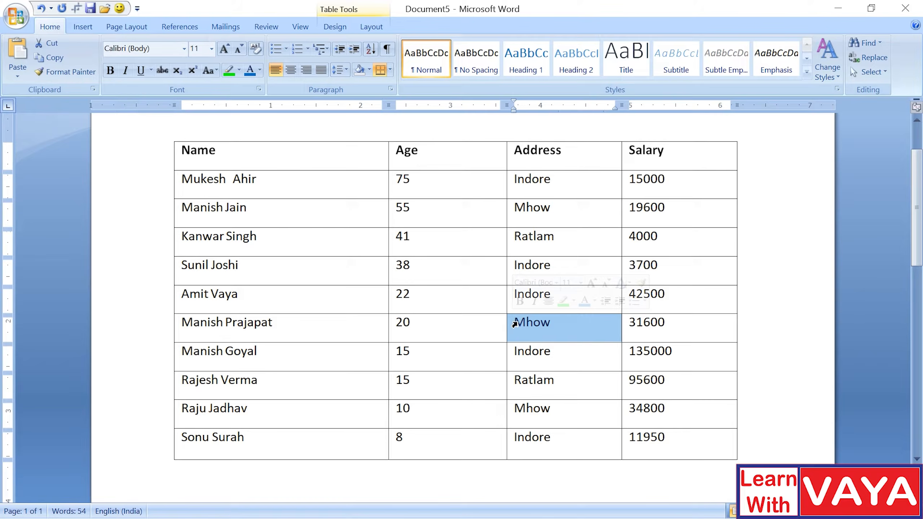
Step: Select the entire table from the Age cell containing 22 with the Select Table command
scroll(486, 332, up, 1)
click(486, 332)
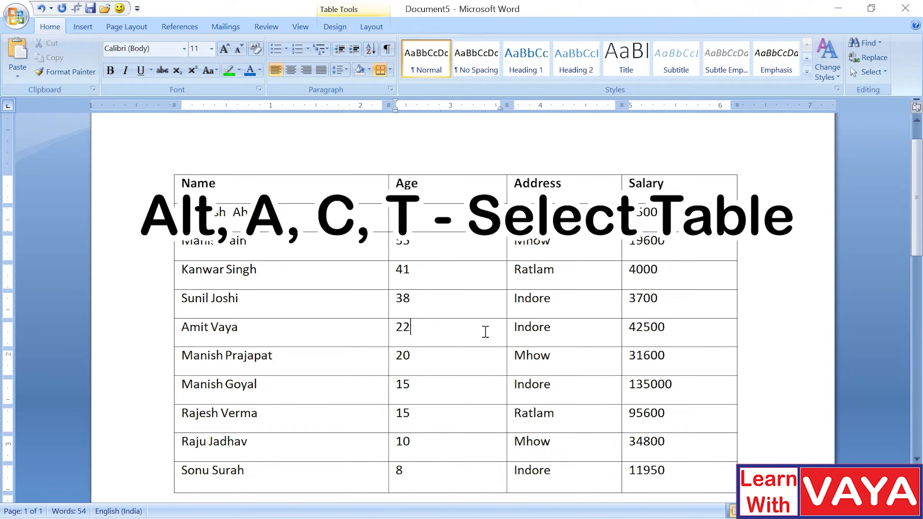
key(alt)
key(a)
key(c)
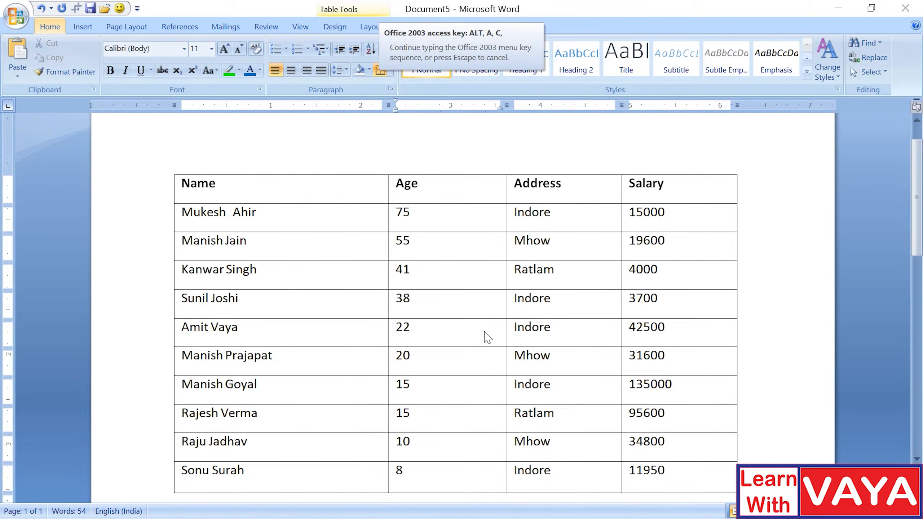
key(t)
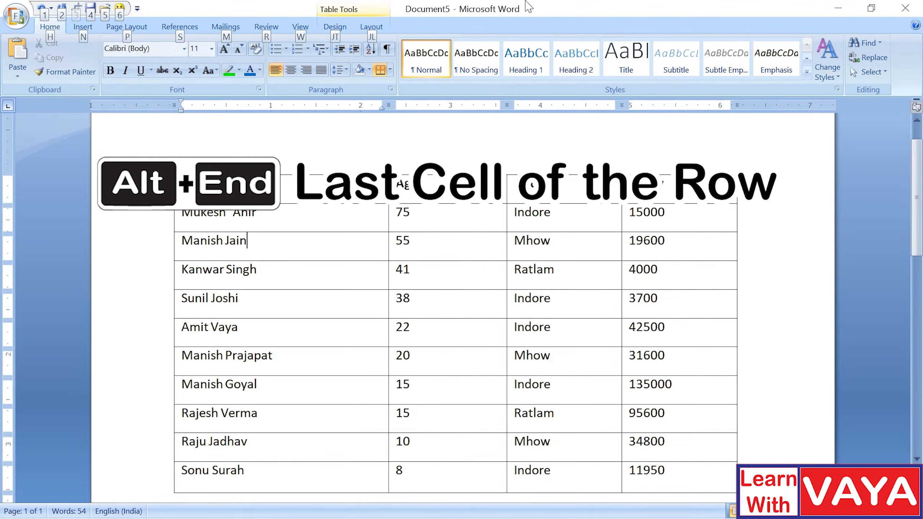
Step: Move the cursor to the last and first cells of the second data row, and to the last and first cells of the Name column
key(alt+End)
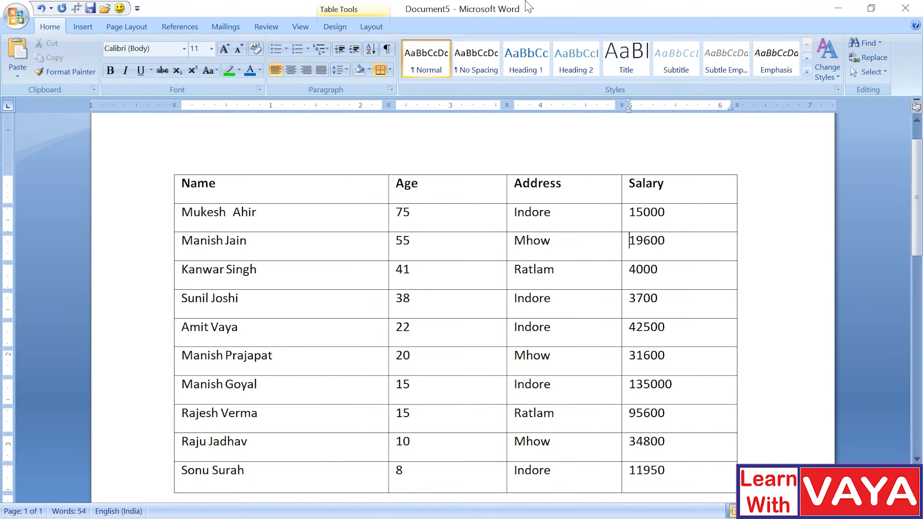
key(alt+Home)
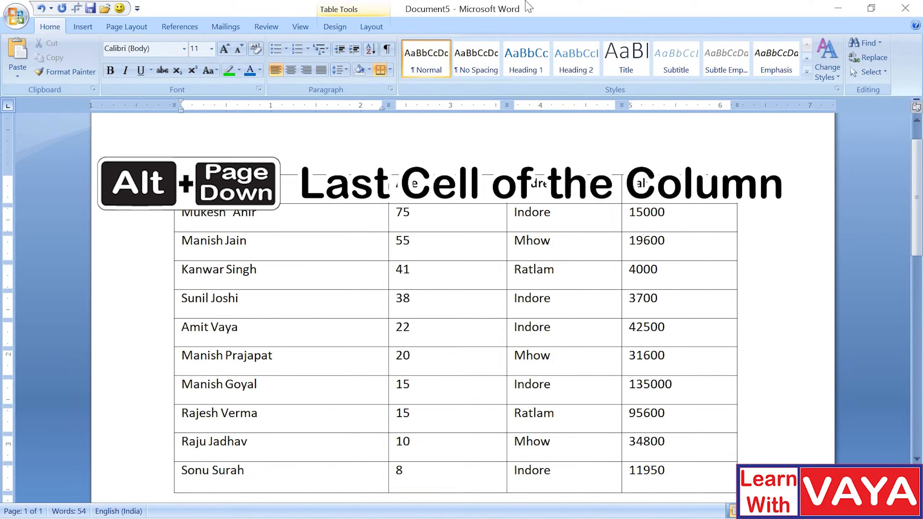
key(alt+Page_Down)
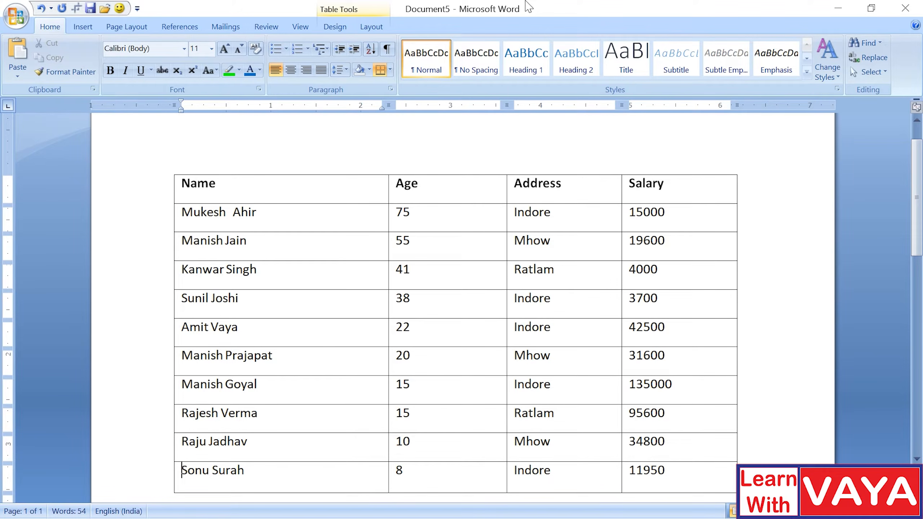
key(alt)
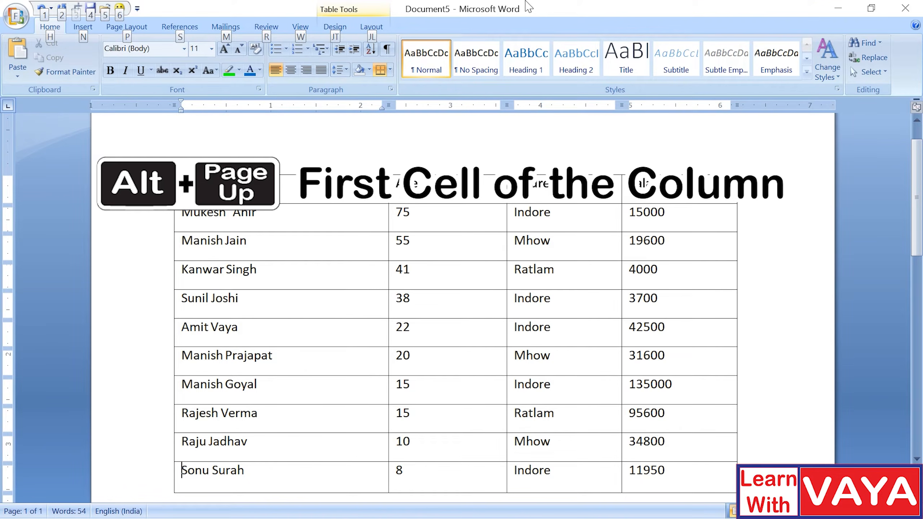
key(alt+Page_Up)
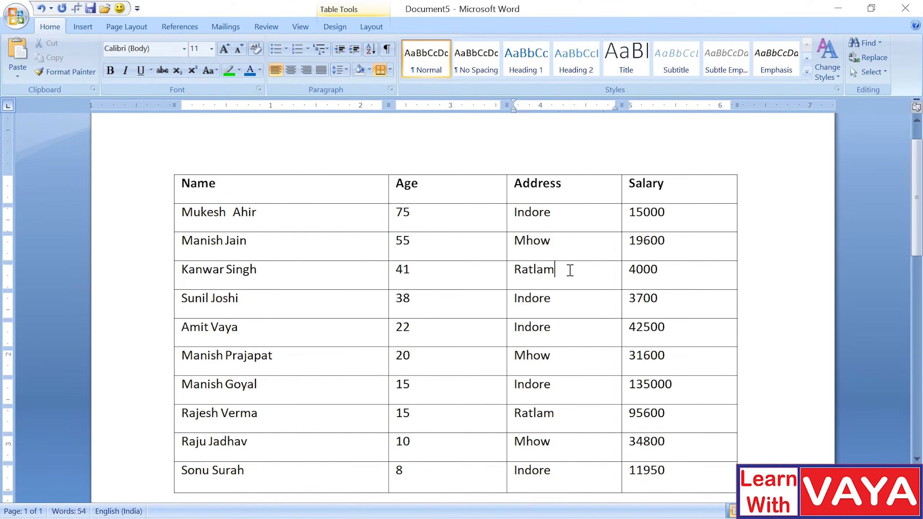
Step: Rotate the text Ratlam in the third data row's Address cell to read vertically upward
click(515, 271)
drag(515, 271, 552, 272)
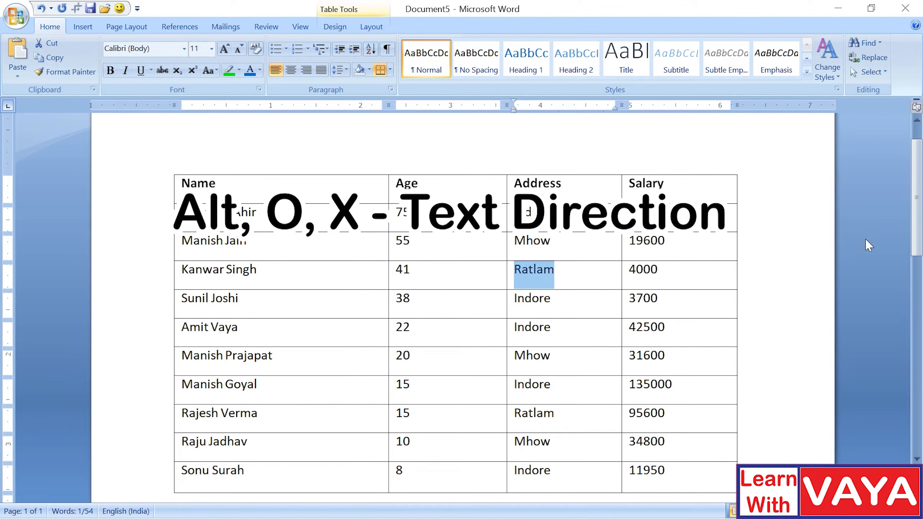
key(alt)
key(o)
key(x)
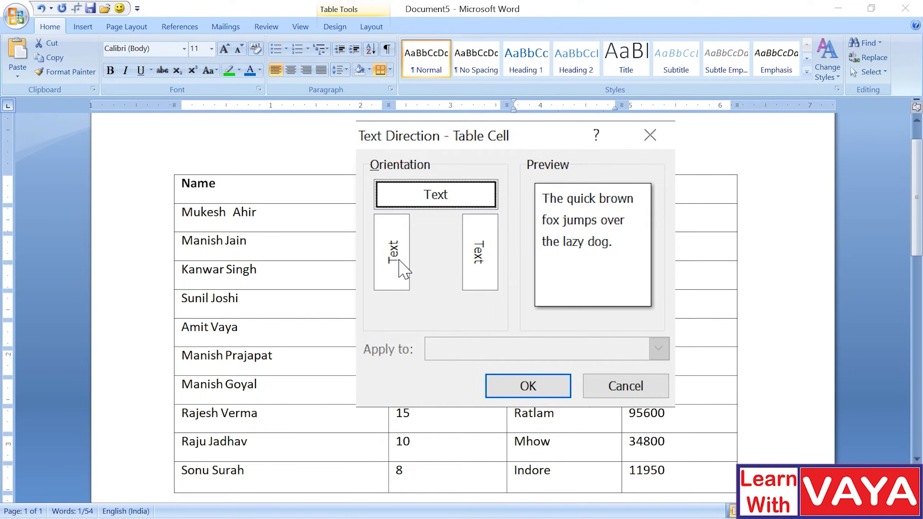
click(400, 264)
click(529, 388)
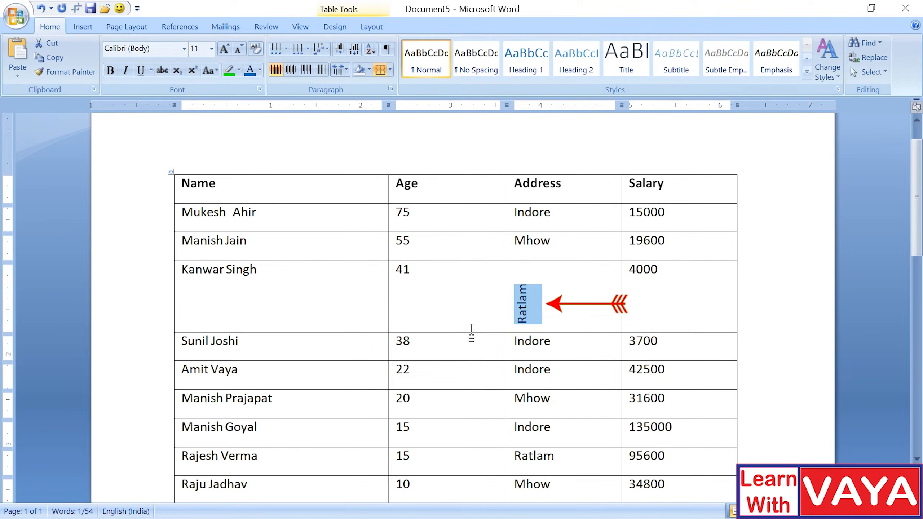